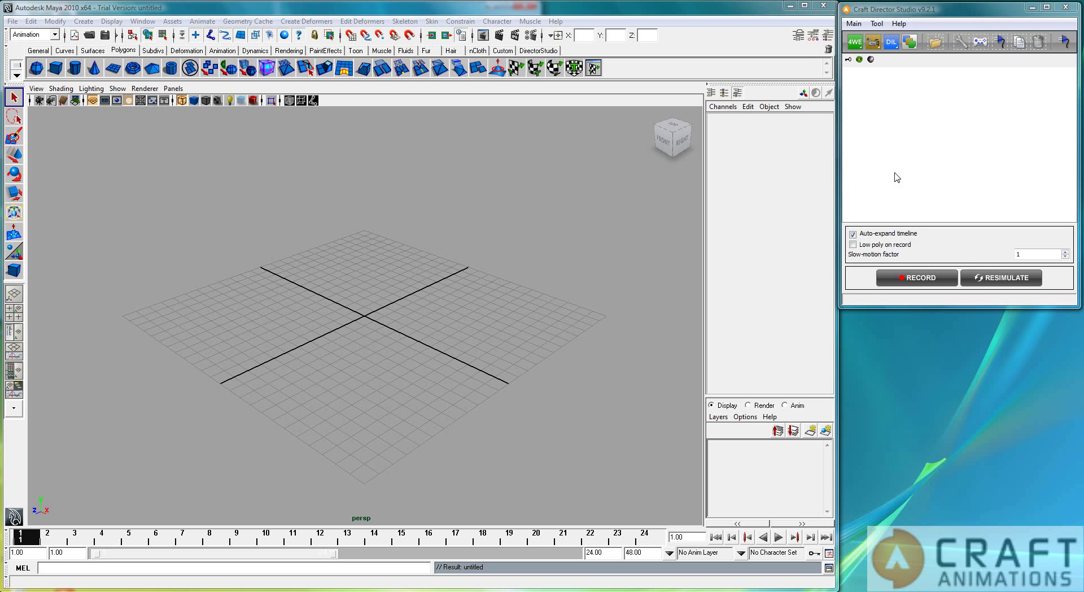
# Create a RectangularPlay_01 rig from the Craft accessories menu.
pyautogui.click(891, 42)
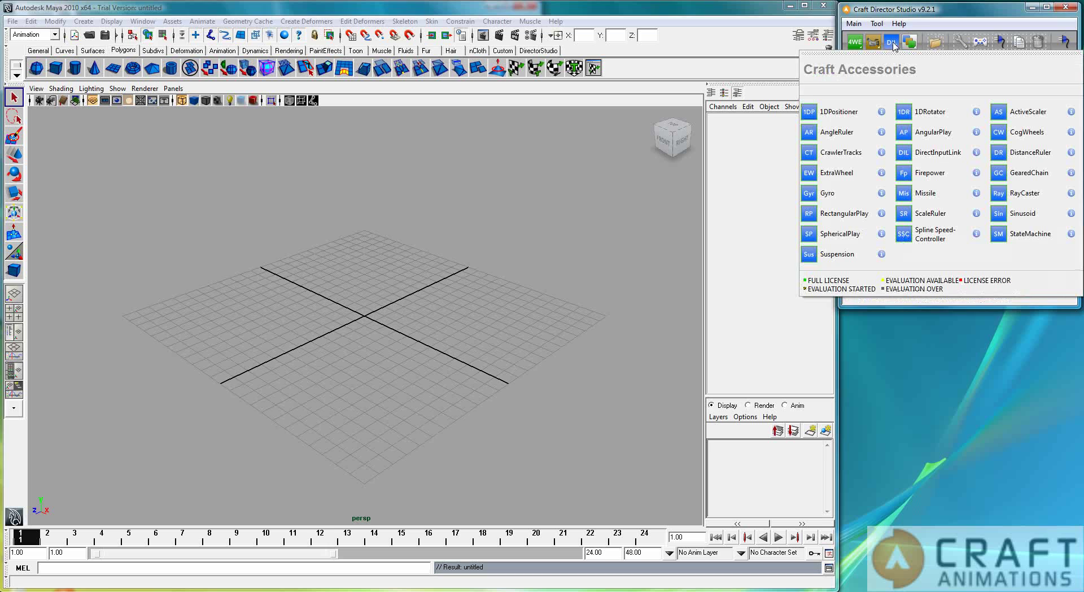
pyautogui.click(809, 214)
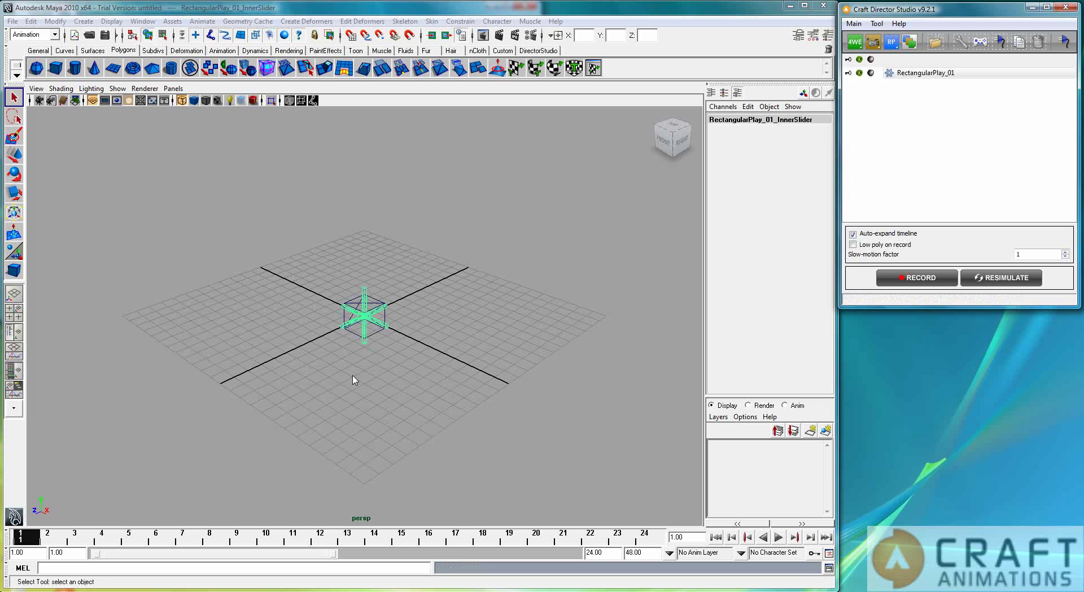
# Zoom in, switch to smooth shading, and orbit around the red RectangularPlay box.
pyautogui.scroll(6, 328, 359)
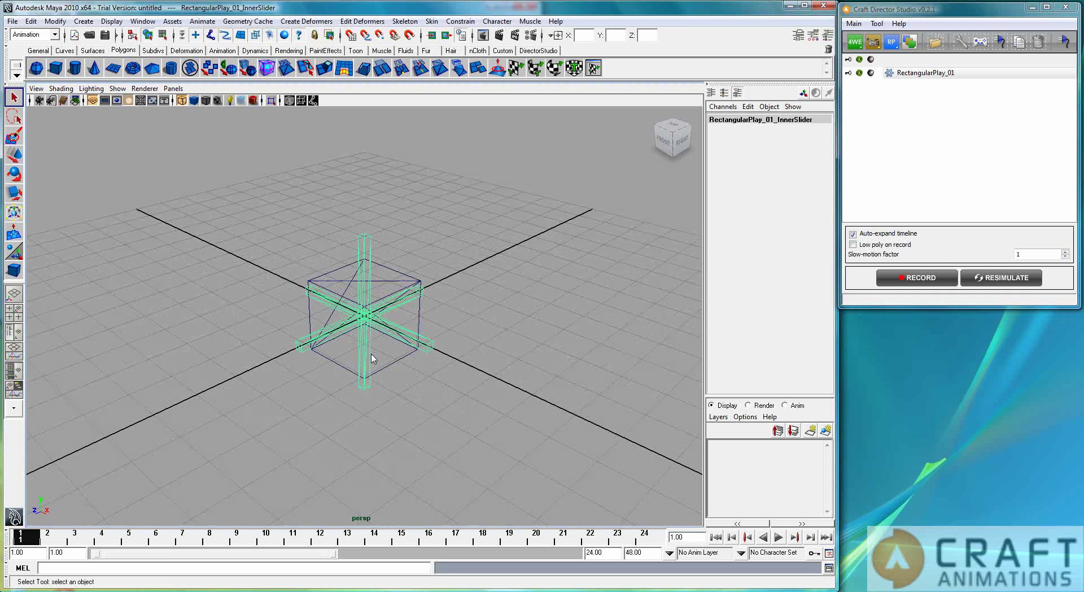
pyautogui.press('5')
pyautogui.keyDown('alt'); pyautogui.moveTo(378, 393); pyautogui.dragTo(386, 355); pyautogui.keyUp('alt')
pyautogui.click(384, 355)
pyautogui.keyDown('alt'); pyautogui.moveTo(456, 380); pyautogui.dragTo(596, 395); pyautogui.keyUp('alt')
pyautogui.keyDown('alt'); pyautogui.moveTo(393, 403); pyautogui.dragTo(429, 387, button='right'); pyautogui.keyUp('alt')
pyautogui.moveTo(429, 387)
pyautogui.keyDown('alt'); pyautogui.mouseDown()
pyautogui.moveTo(479, 411)
pyautogui.moveTo(458, 414)
pyautogui.moveTo(392, 386)
pyautogui.moveTo(428, 367)
pyautogui.moveTo(426, 390)
pyautogui.mouseUp(); pyautogui.keyUp('alt')
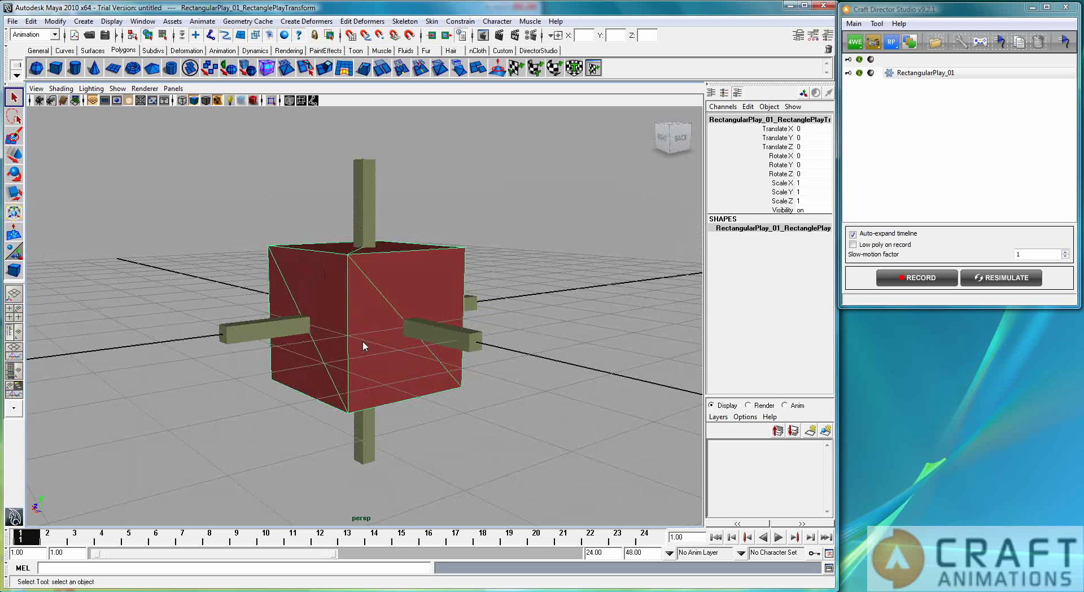
pyautogui.keyDown('alt'); pyautogui.moveTo(384, 339); pyautogui.dragTo(405, 379); pyautogui.keyUp('alt')
# Turn on Wireframe on Shaded to show edges over the shaded rig.
pyautogui.click(470, 350)
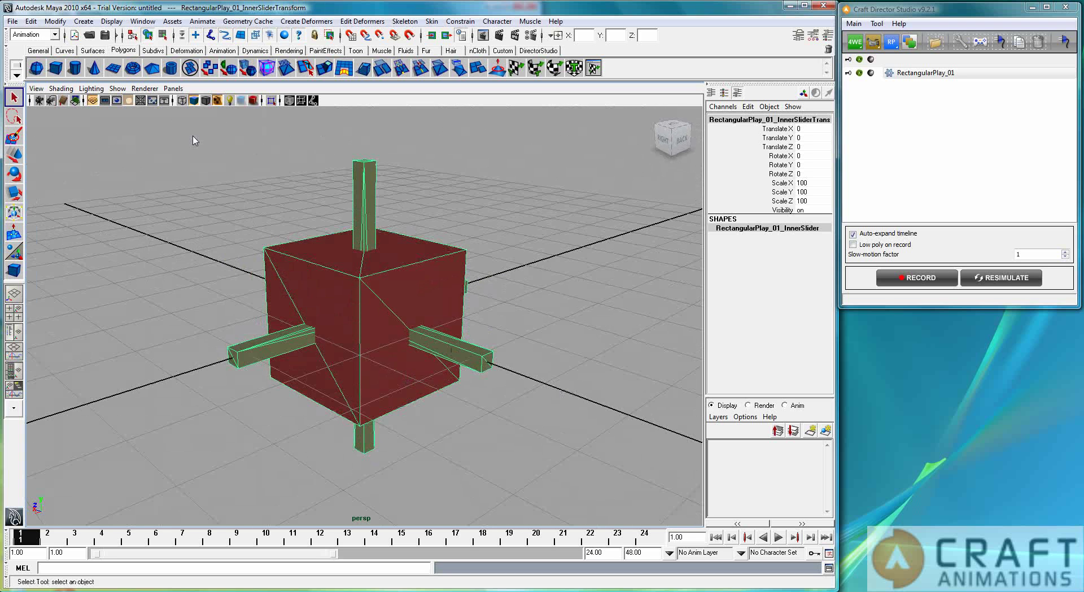
pyautogui.click(61, 88)
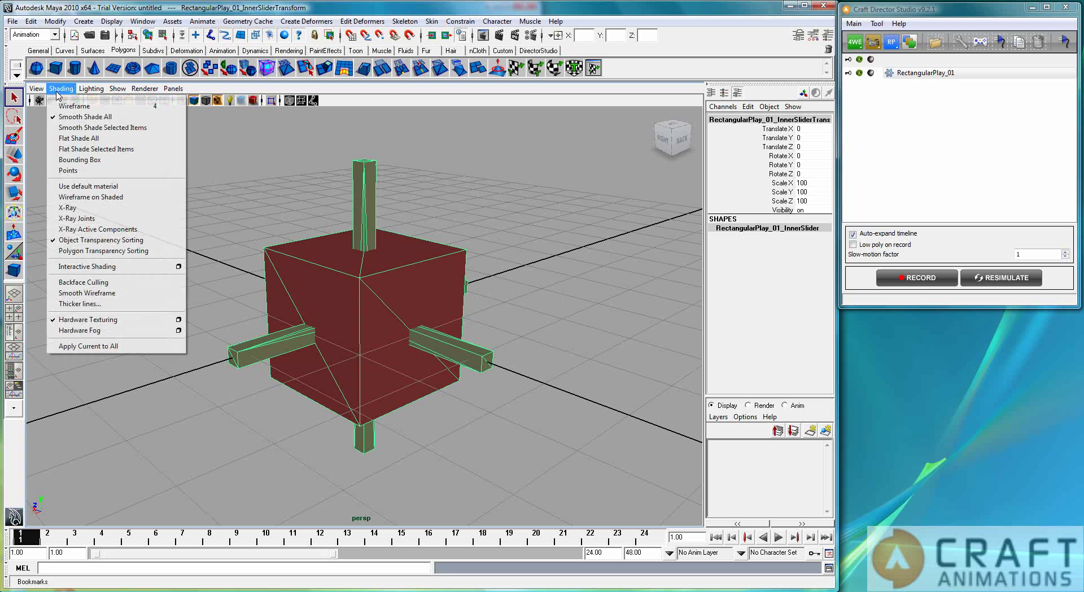
pyautogui.click(80, 197)
# Add a DirectInputLink_01 rig from the Craft accessories list.
pyautogui.click(496, 439)
pyautogui.moveTo(494, 443)
pyautogui.keyDown('alt'); pyautogui.mouseDown()
pyautogui.moveTo(395, 419)
pyautogui.moveTo(426, 392)
pyautogui.moveTo(460, 438)
pyautogui.mouseUp(); pyautogui.keyUp('alt')
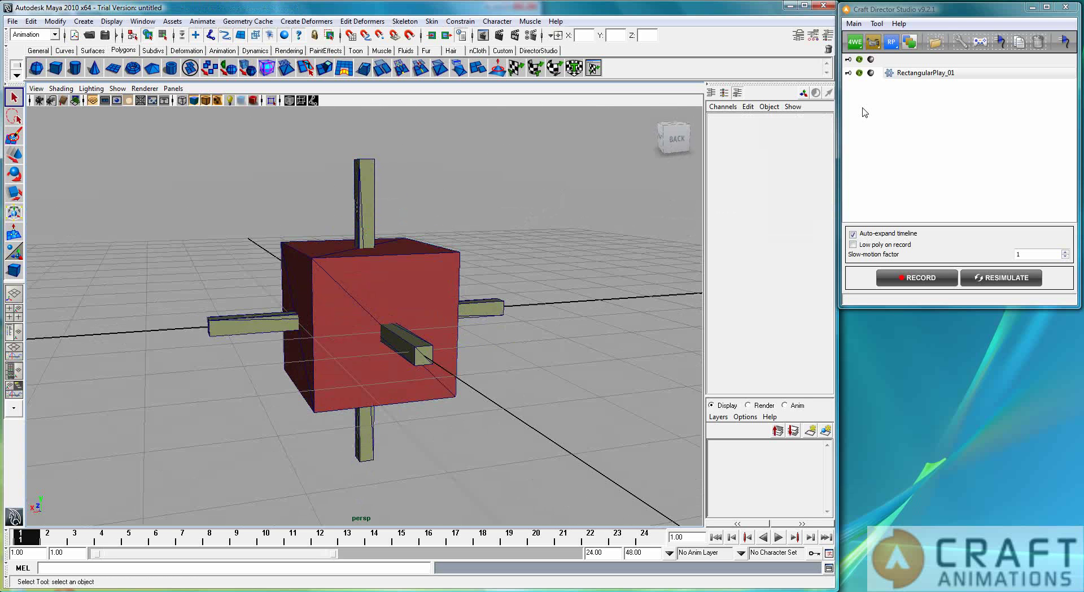
pyautogui.click(891, 42)
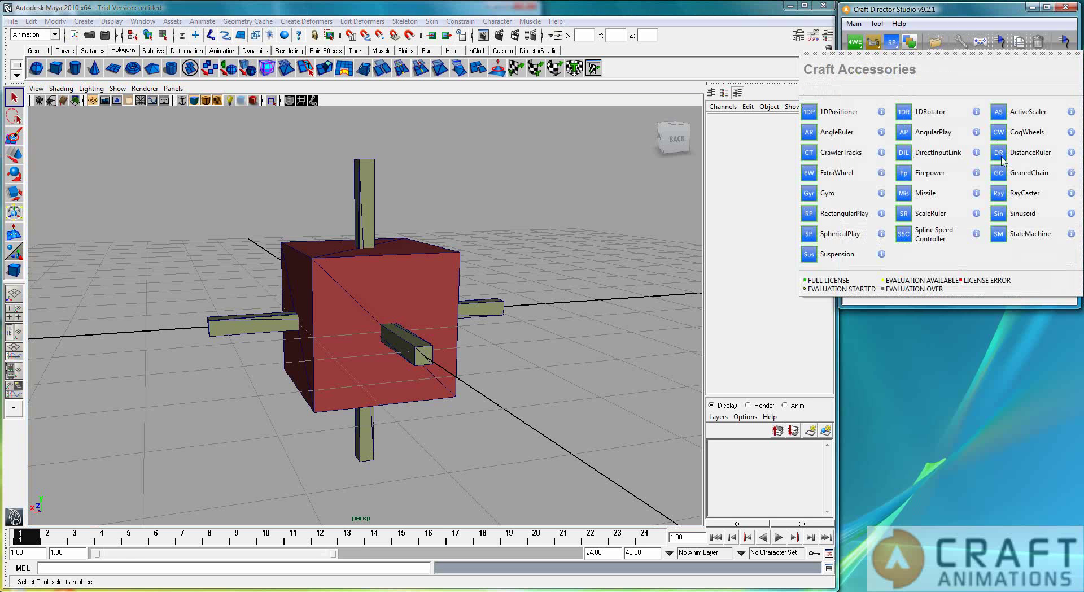
pyautogui.click(923, 148)
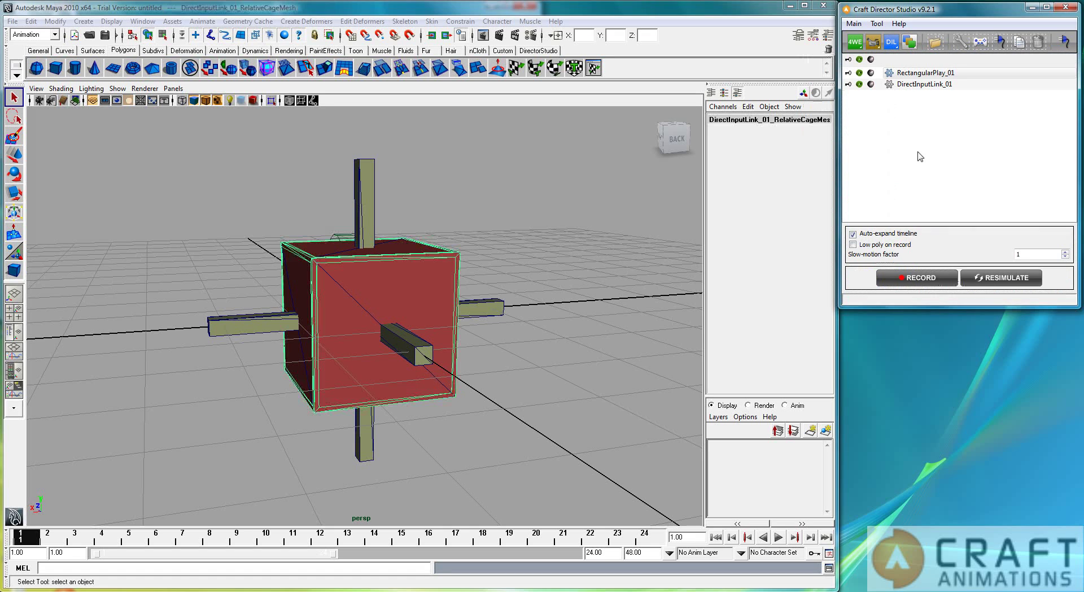
# Move the DirectInputLink cage aside from the red box, redoing the first attempt.
pyautogui.click(349, 333)
pyautogui.press('w')
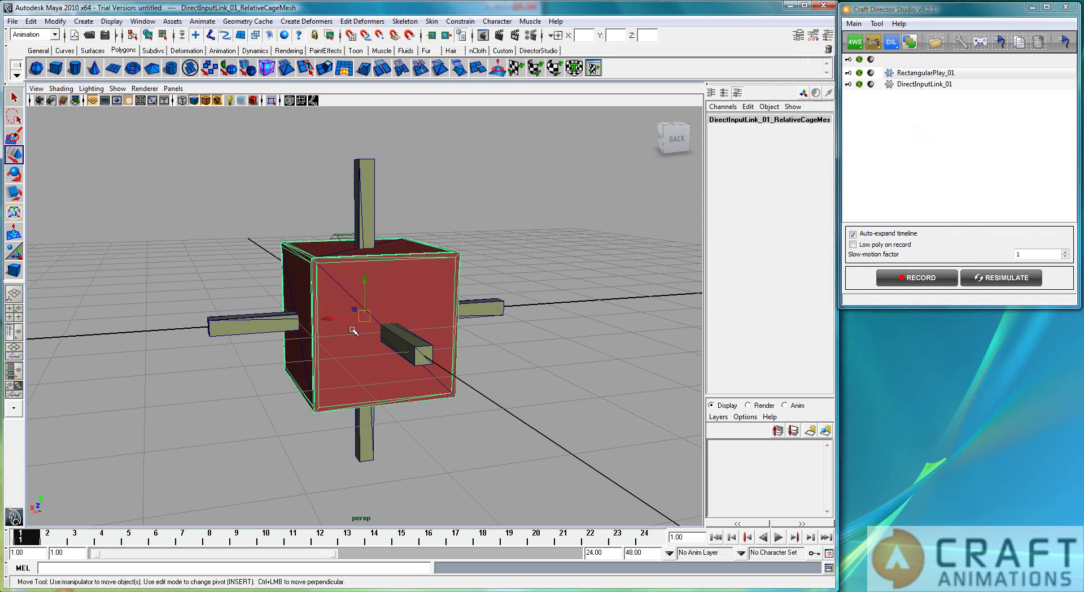
pyautogui.moveTo(332, 319); pyautogui.dragTo(58, 339)
pyautogui.keyDown('alt'); pyautogui.moveTo(387, 463); pyautogui.dragTo(281, 427); pyautogui.keyUp('alt')
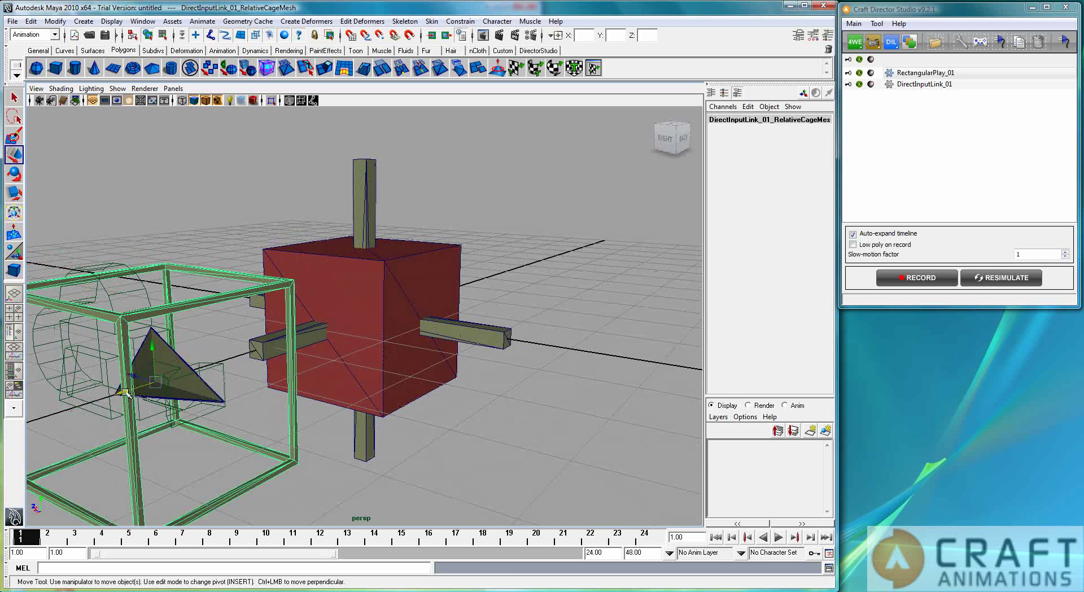
pyautogui.hotkey('ctrl', 'z')
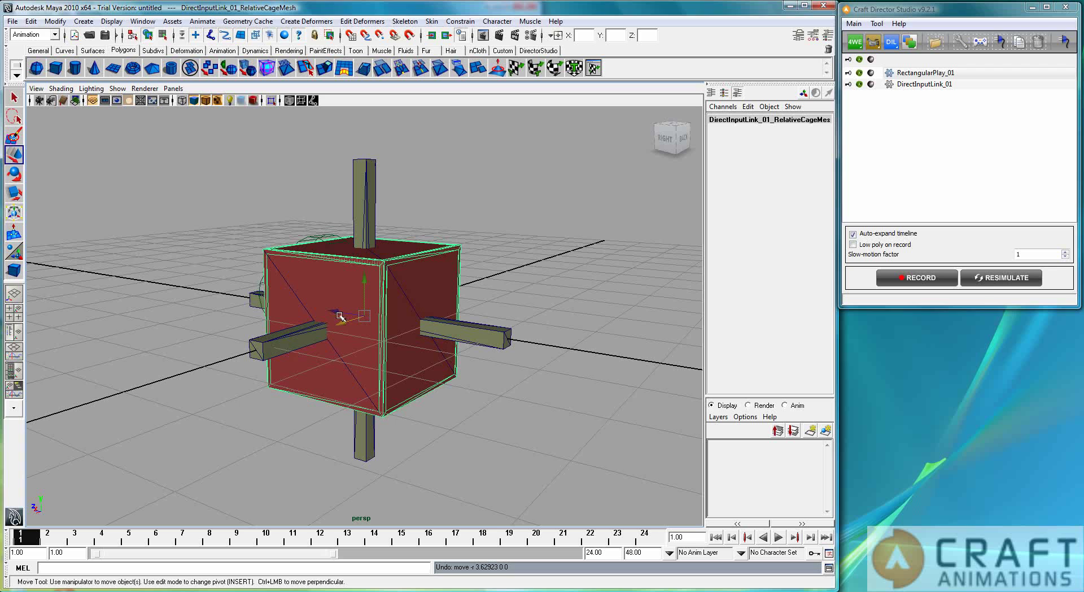
pyautogui.moveTo(340, 314); pyautogui.dragTo(142, 294)
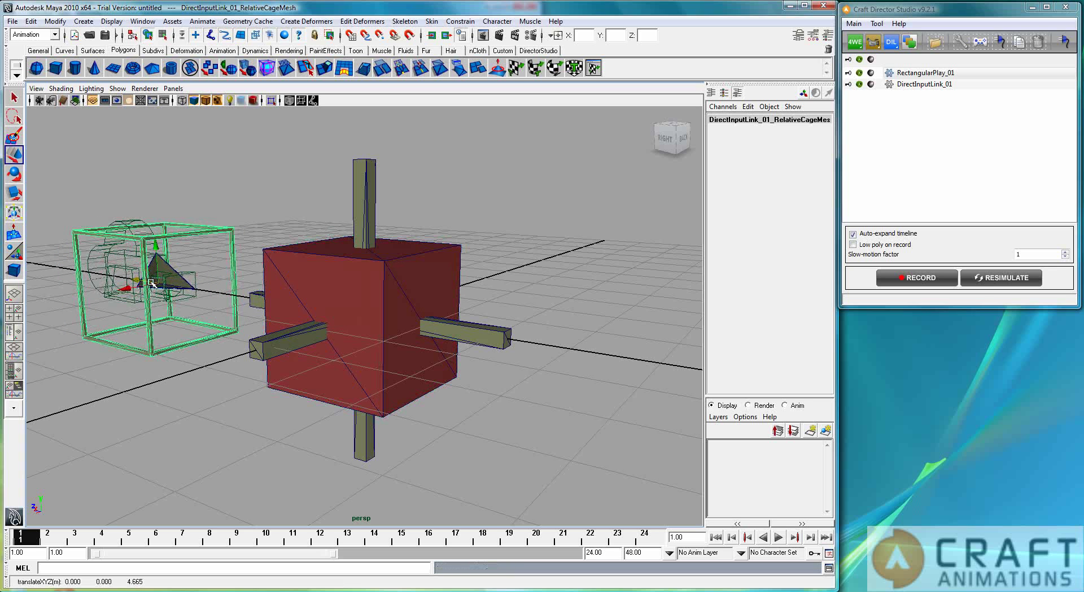
# Scale the cage up to about 201 and select the red box.
pyautogui.press('r')
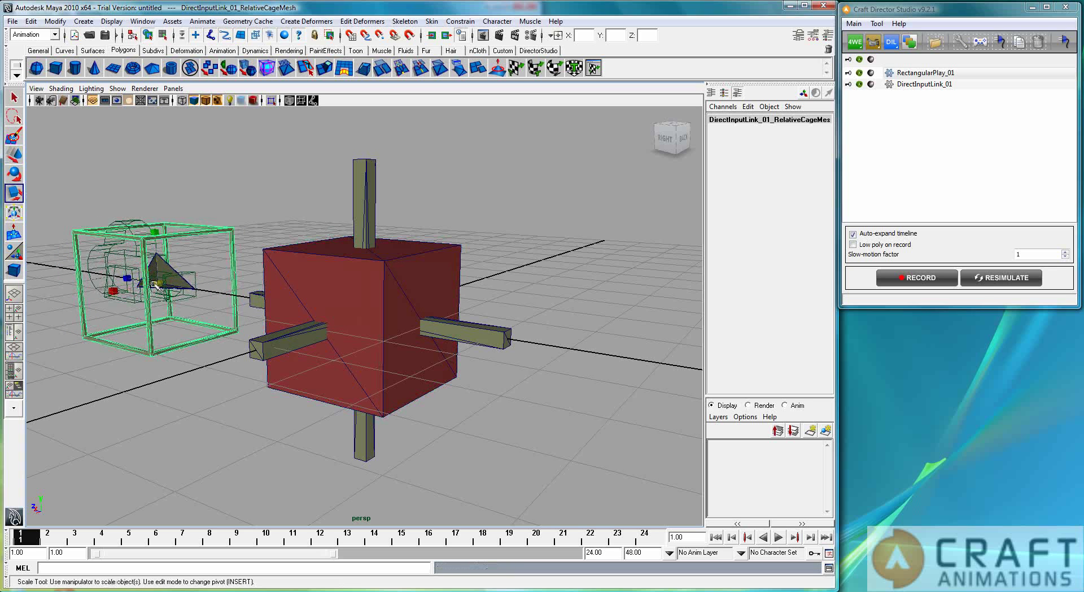
pyautogui.moveTo(186, 242); pyautogui.dragTo(287, 134)
pyautogui.click(395, 363)
# Stretch the red box into a tall narrow block and enlarge the cage slightly more.
pyautogui.keyDown('alt'); pyautogui.moveTo(398, 377); pyautogui.dragTo(361, 227); pyautogui.keyUp('alt')
pyautogui.keyDown('alt'); pyautogui.moveTo(256, 344); pyautogui.dragTo(195, 375); pyautogui.keyUp('alt')
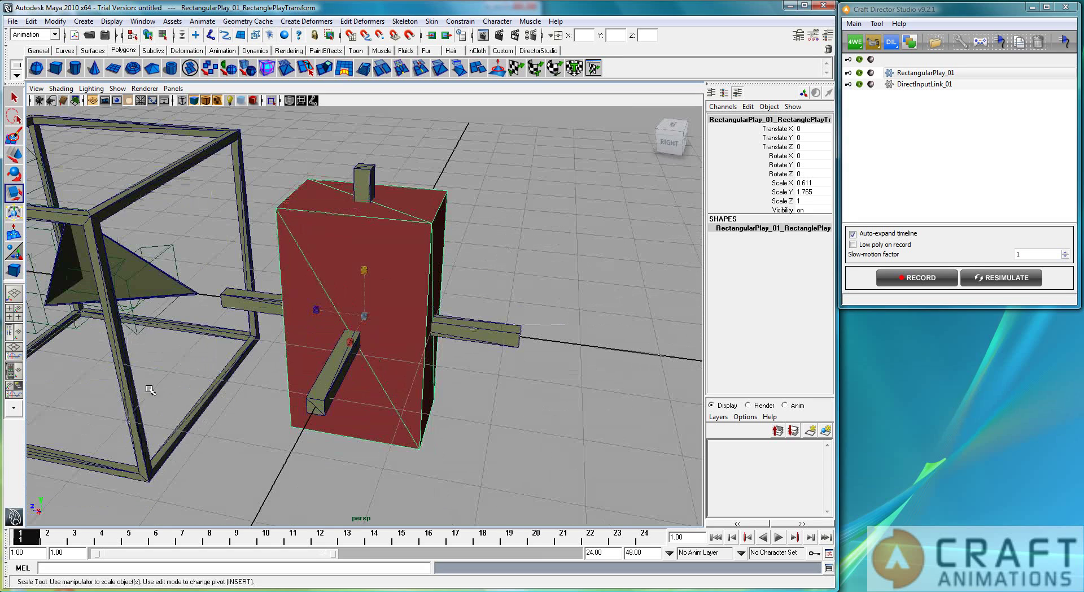
pyautogui.click(164, 446)
pyautogui.scroll(-3, 186, 430)
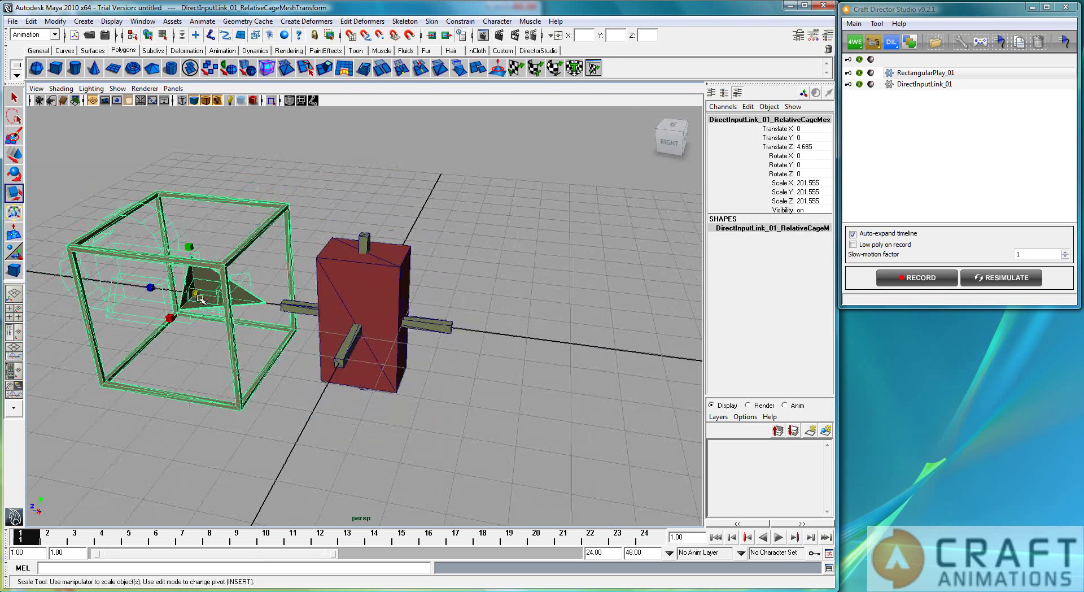
pyautogui.moveTo(199, 297); pyautogui.dragTo(229, 277)
pyautogui.click(300, 421)
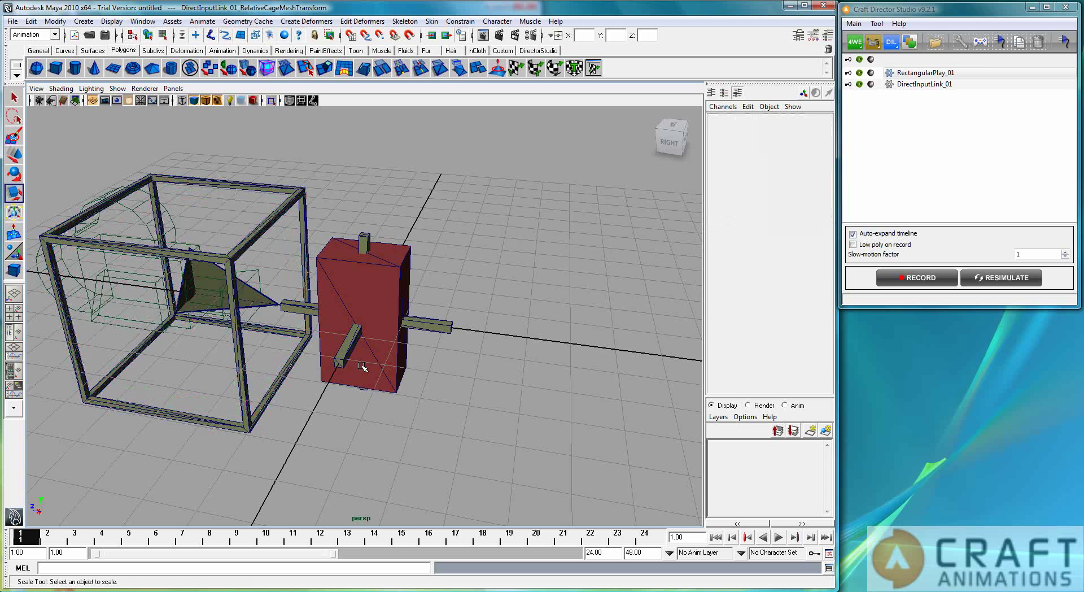
# Orbit around the rig and select the InnerSlider crossbars inside the red box.
pyautogui.click(451, 320)
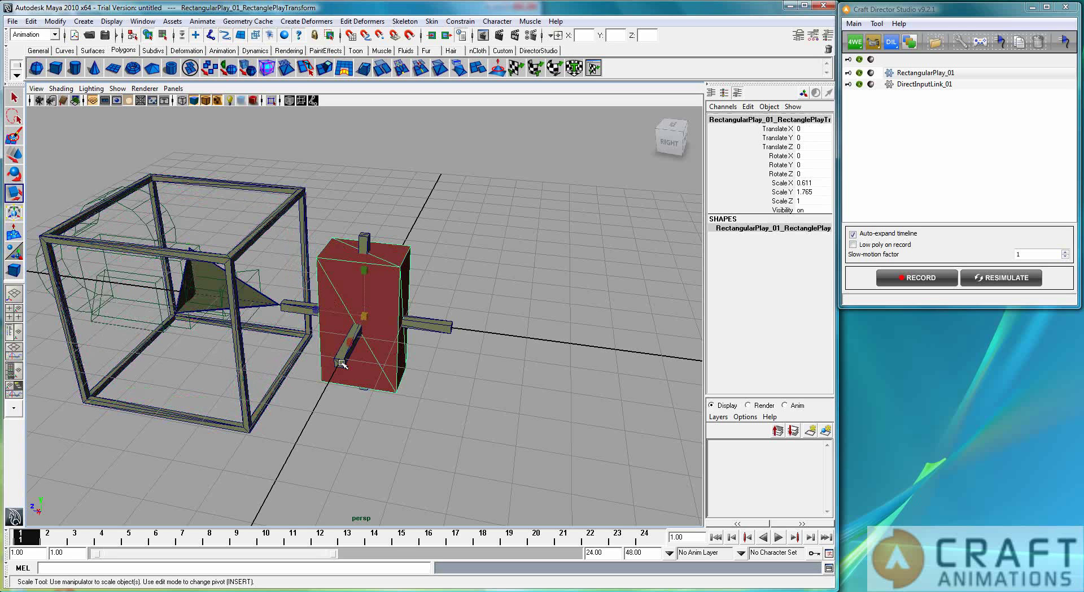
pyautogui.keyDown('alt'); pyautogui.moveTo(350, 397); pyautogui.dragTo(393, 384); pyautogui.keyUp('alt')
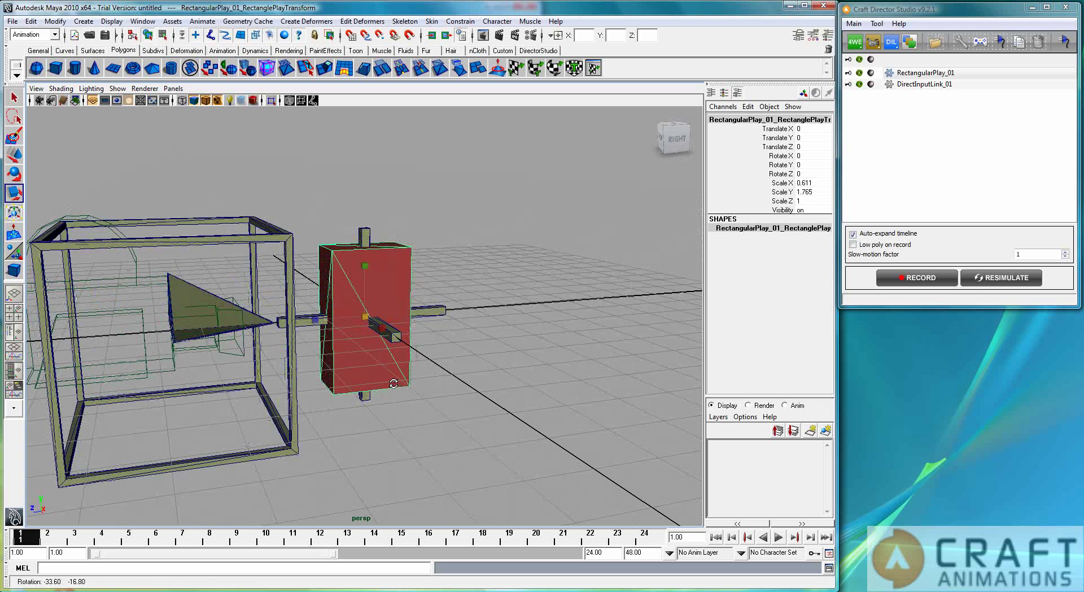
pyautogui.click(187, 287)
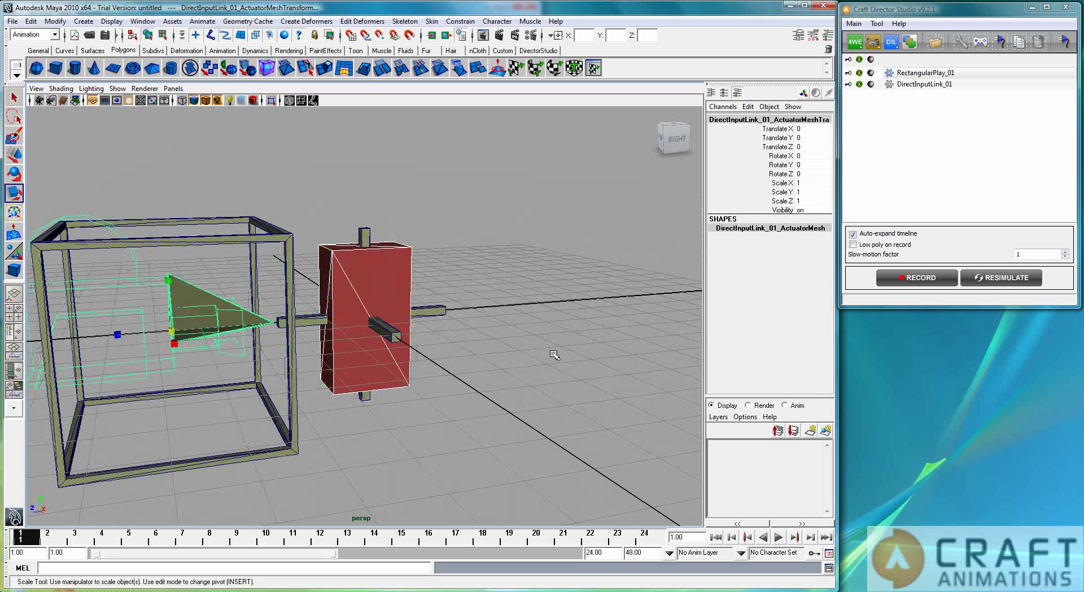
pyautogui.press('Up')
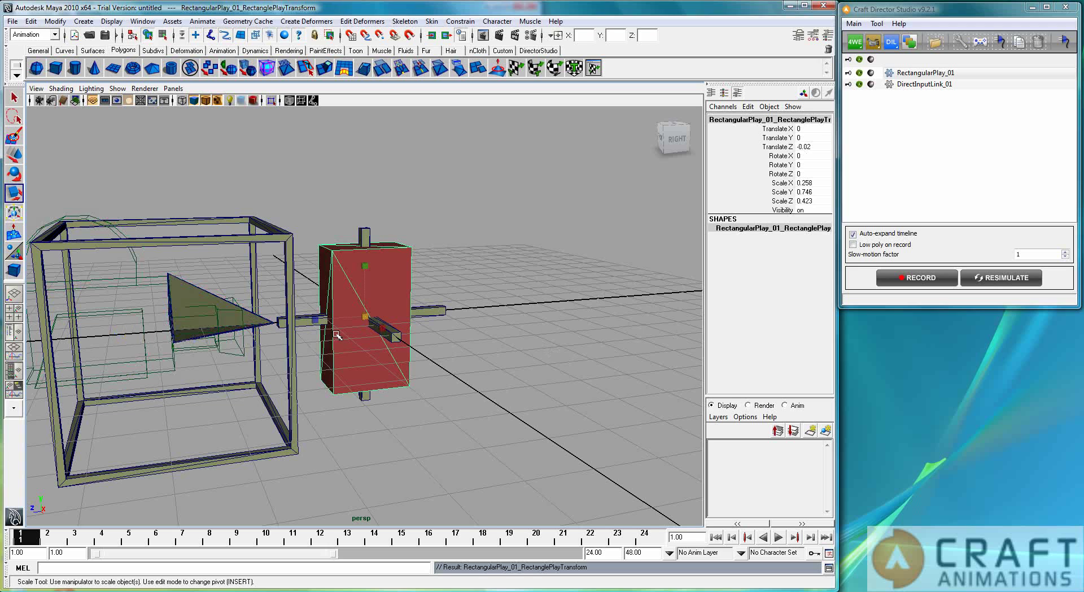
pyautogui.keyDown('alt'); pyautogui.moveTo(421, 483); pyautogui.dragTo(459, 486); pyautogui.keyUp('alt')
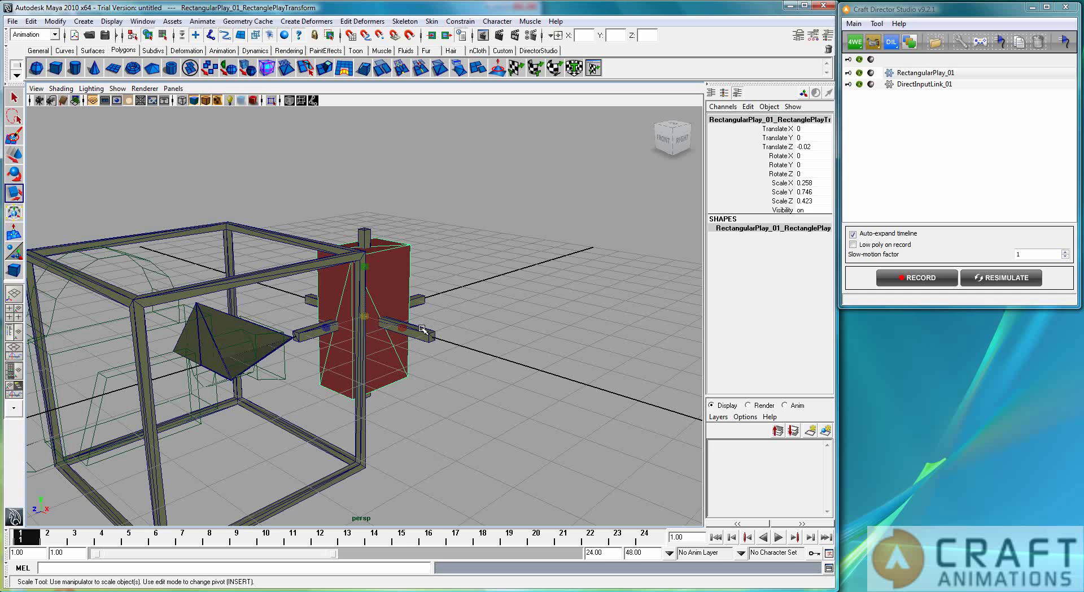
pyautogui.click(423, 329)
pyautogui.keyDown('alt'); pyautogui.moveTo(477, 373); pyautogui.dragTo(438, 387); pyautogui.keyUp('alt')
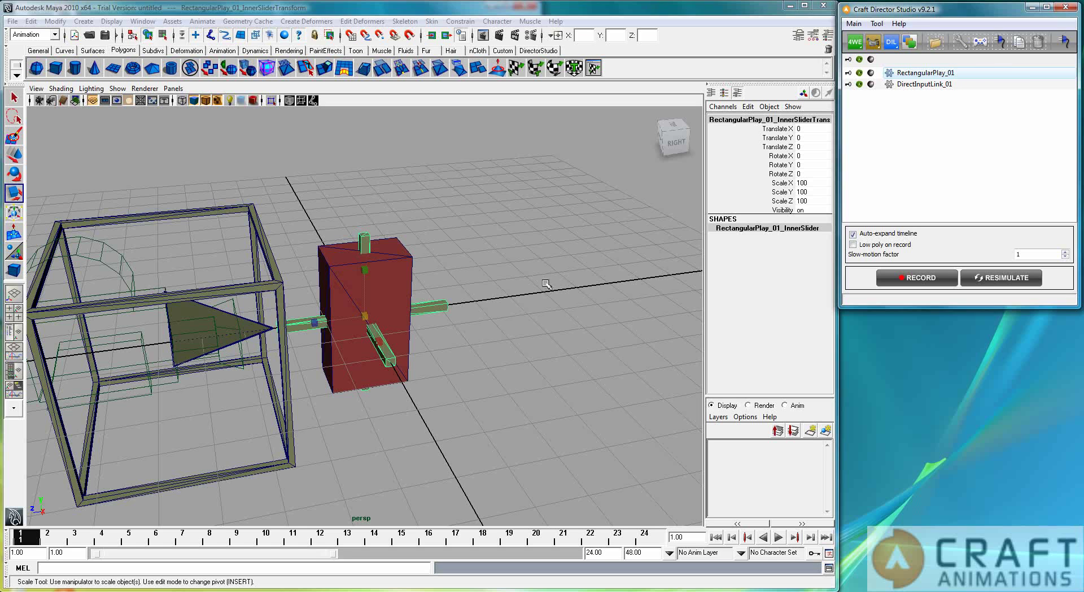
# Parent RectangularPlay_01 under DirectInputLink_01 in the Craft Director tree.
pyautogui.moveTo(932, 77); pyautogui.dragTo(933, 86)
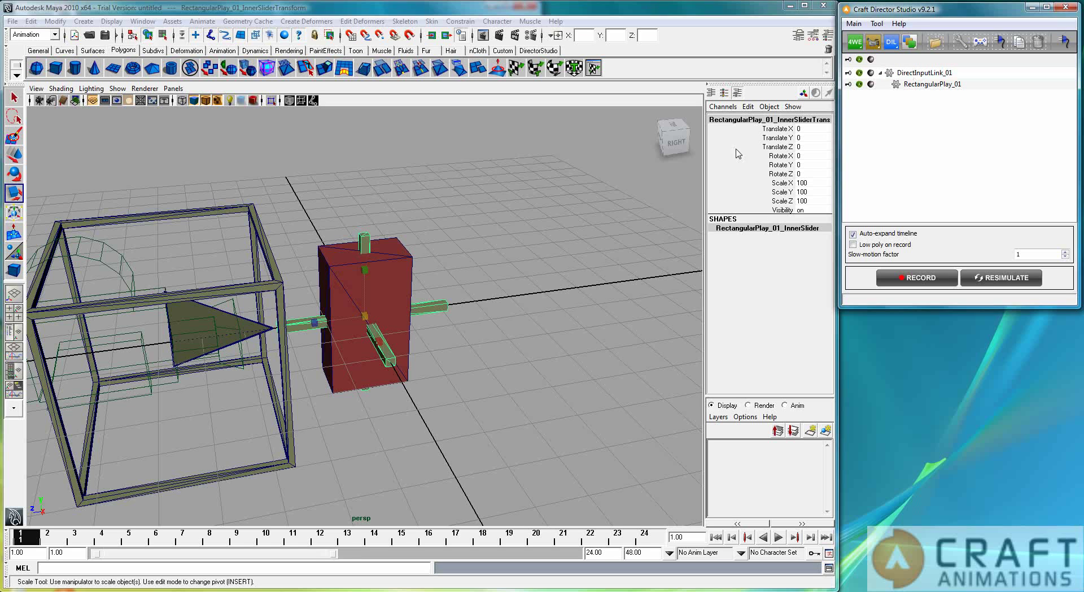
pyautogui.keyDown('alt'); pyautogui.moveTo(528, 370); pyautogui.dragTo(777, 199); pyautogui.keyUp('alt')
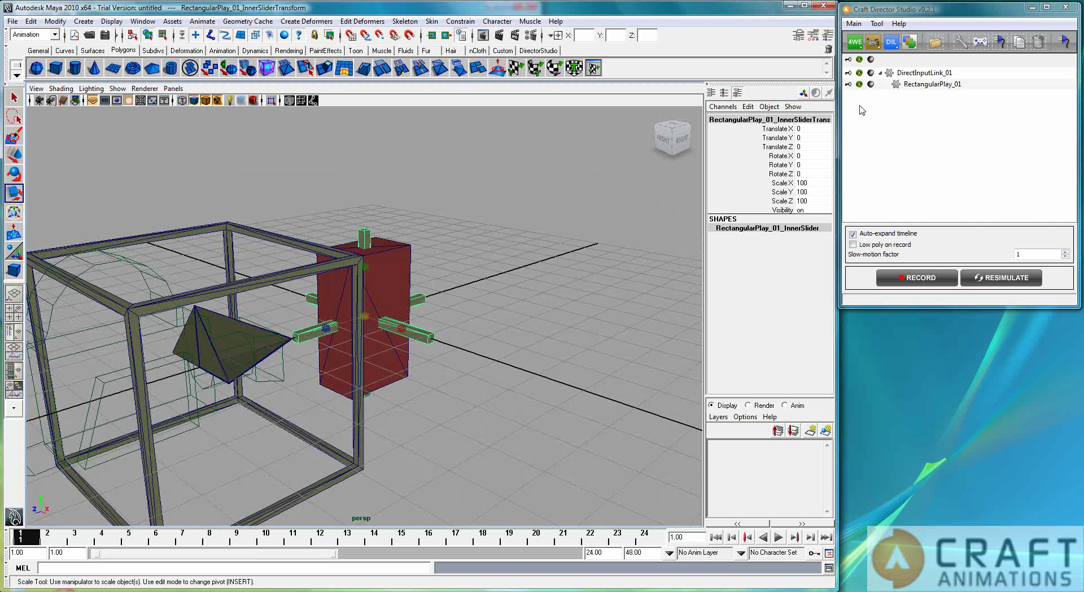
# Load the 'example: gamepad' input profile for DirectInputLink_01 and start recording.
pyautogui.doubleClick(946, 72)
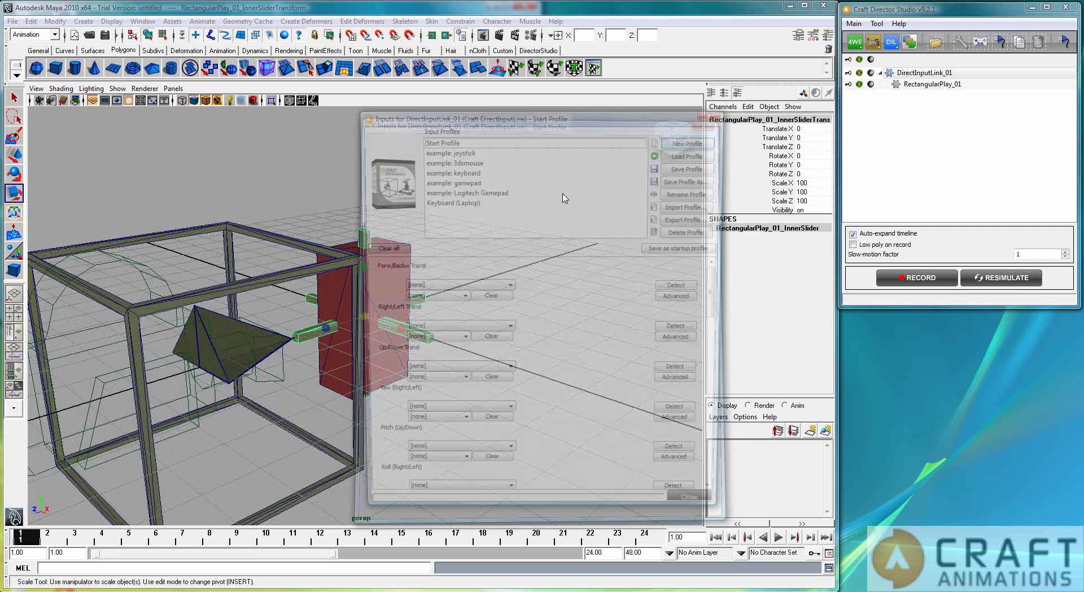
pyautogui.doubleClick(450, 183)
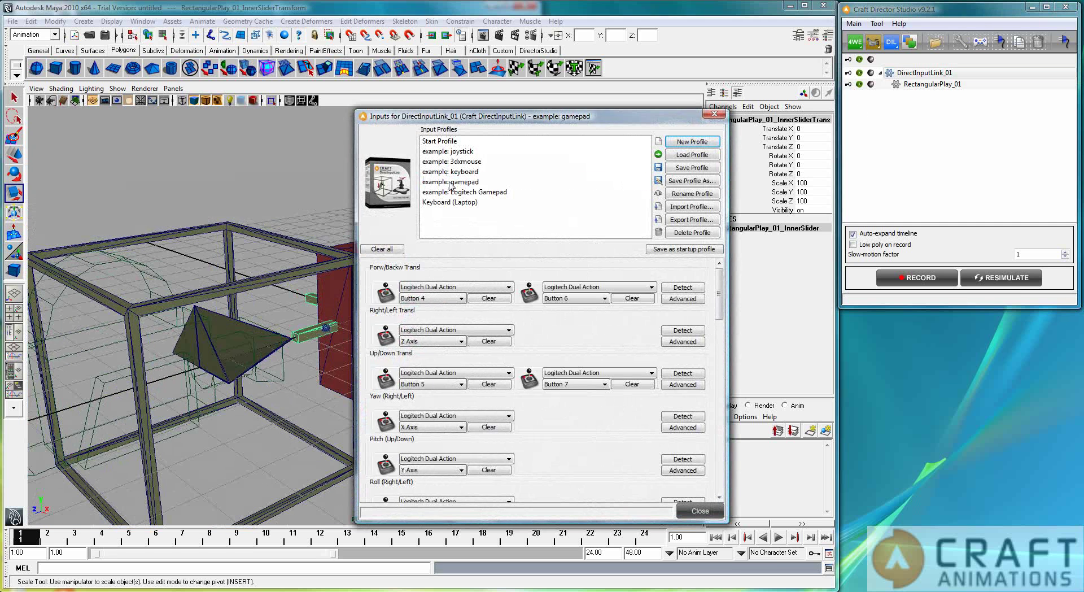
pyautogui.click(702, 511)
pyautogui.click(909, 278)
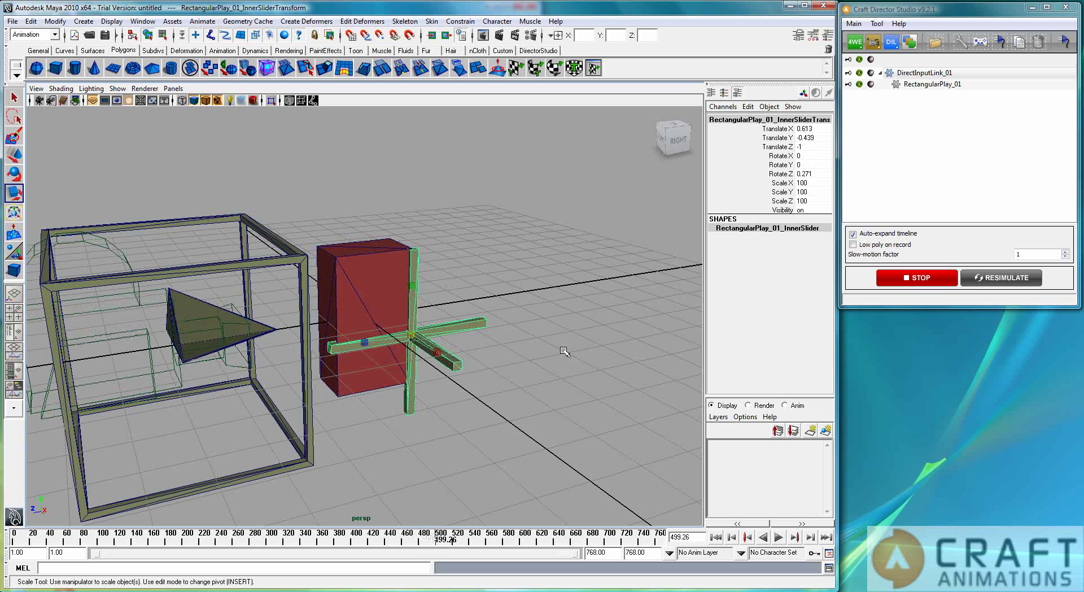
# Open RectangularPlay_01's Configuration window from the Craft Director tree.
pyautogui.doubleClick(940, 84)
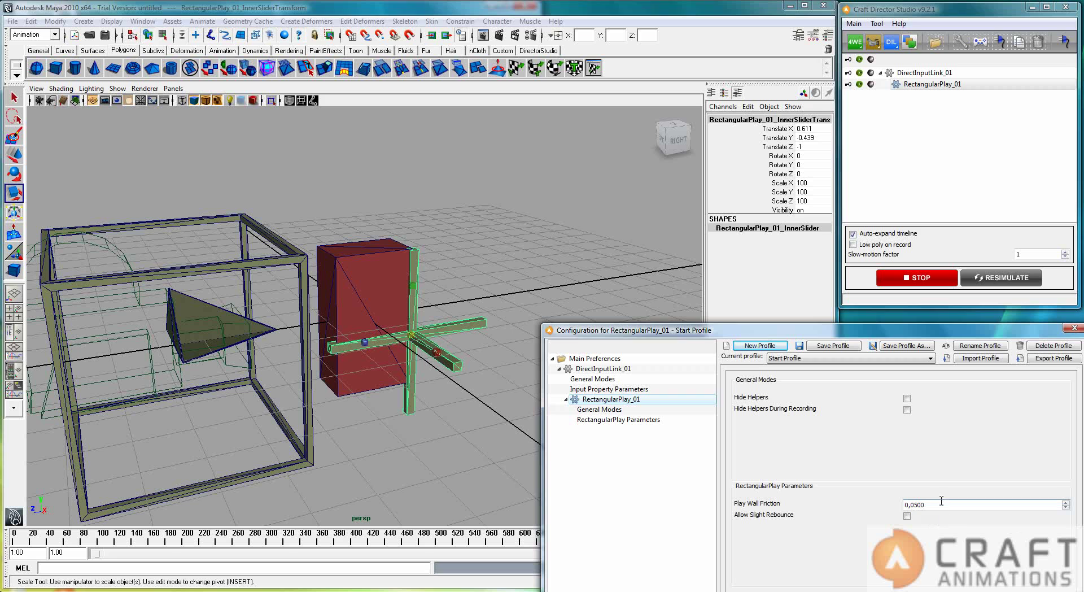
# Stop the take, set Play Wall Friction to 1, and record a new take.
pyautogui.press('Escape')
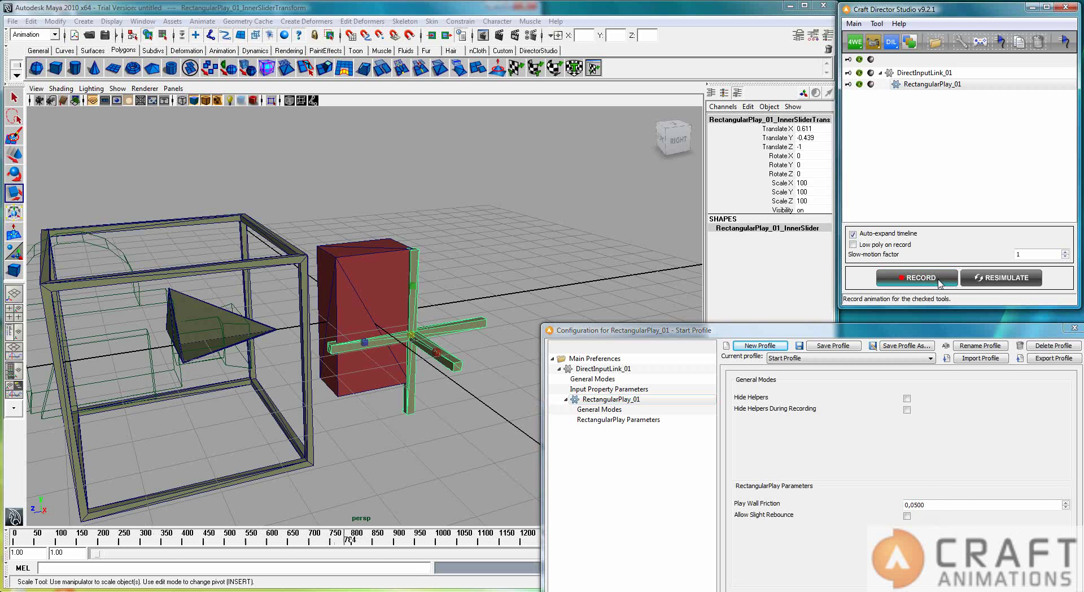
pyautogui.moveTo(954, 503); pyautogui.dragTo(837, 509)
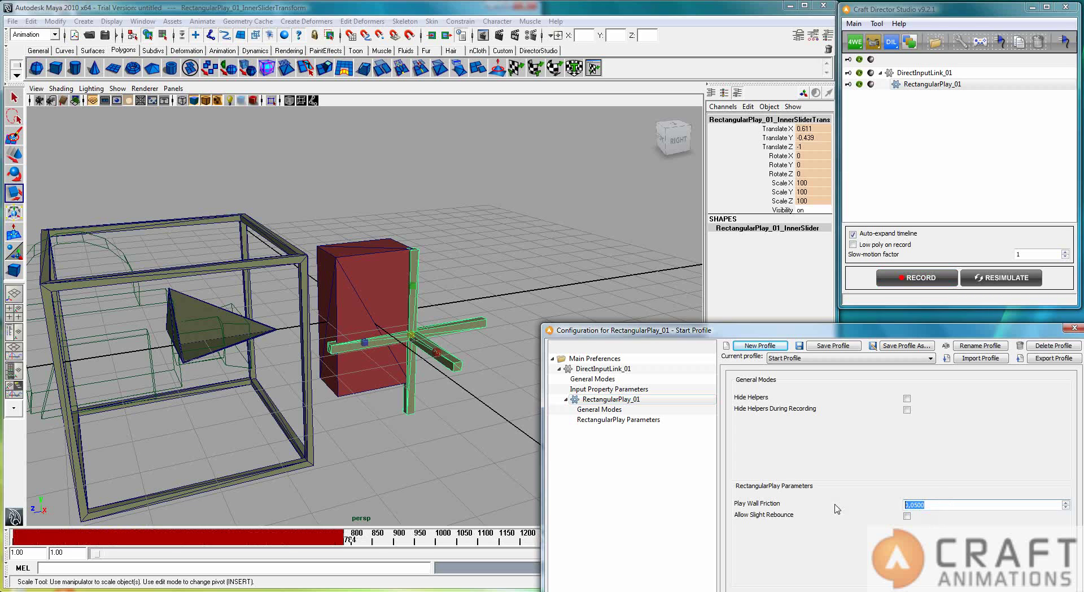
pyautogui.write('1')
pyautogui.click(903, 278)
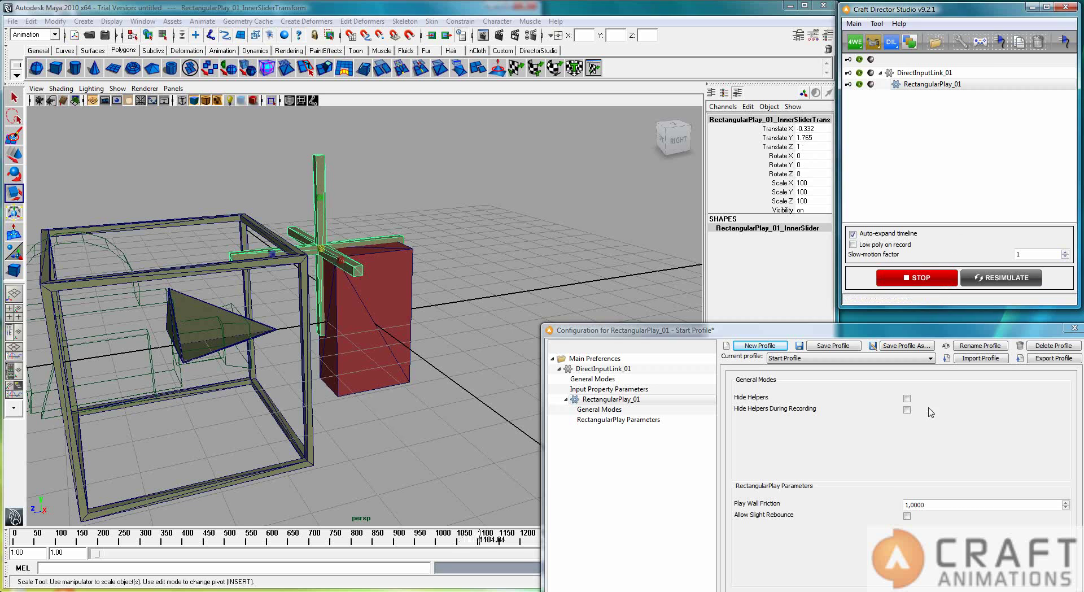
# Stop the take, enable Allow Slight Rebounce, set Play Wall Friction to 0, and re-record.
pyautogui.press('Escape')
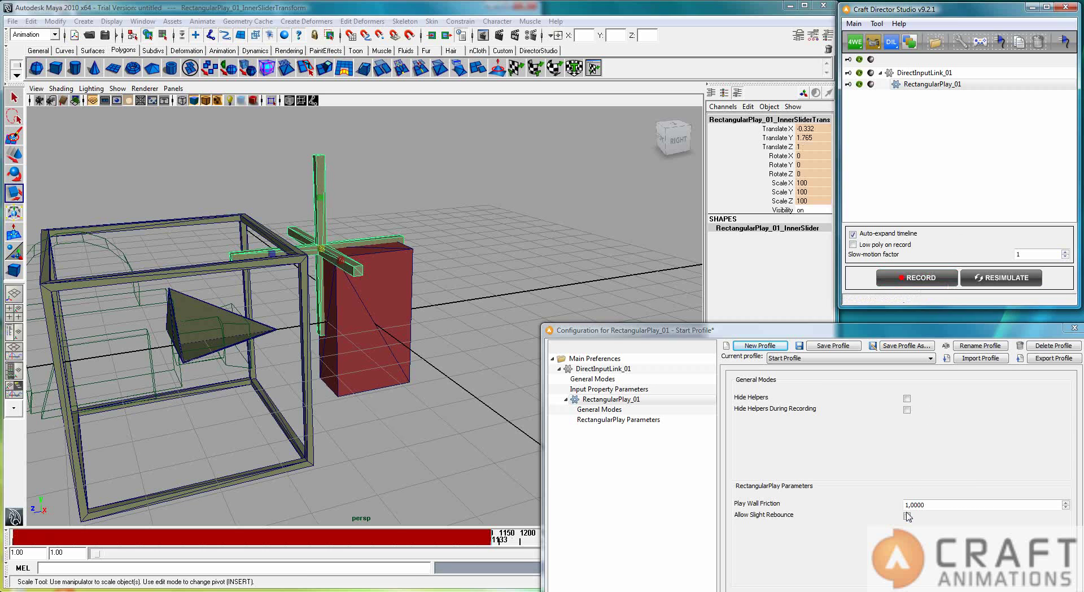
pyautogui.click(906, 516)
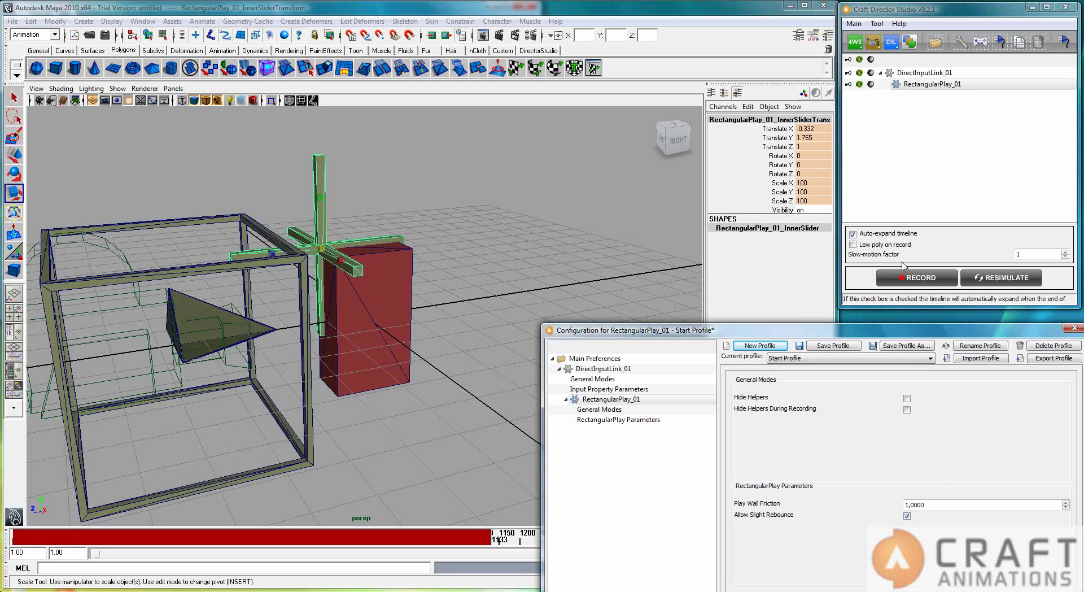
pyautogui.doubleClick(957, 508)
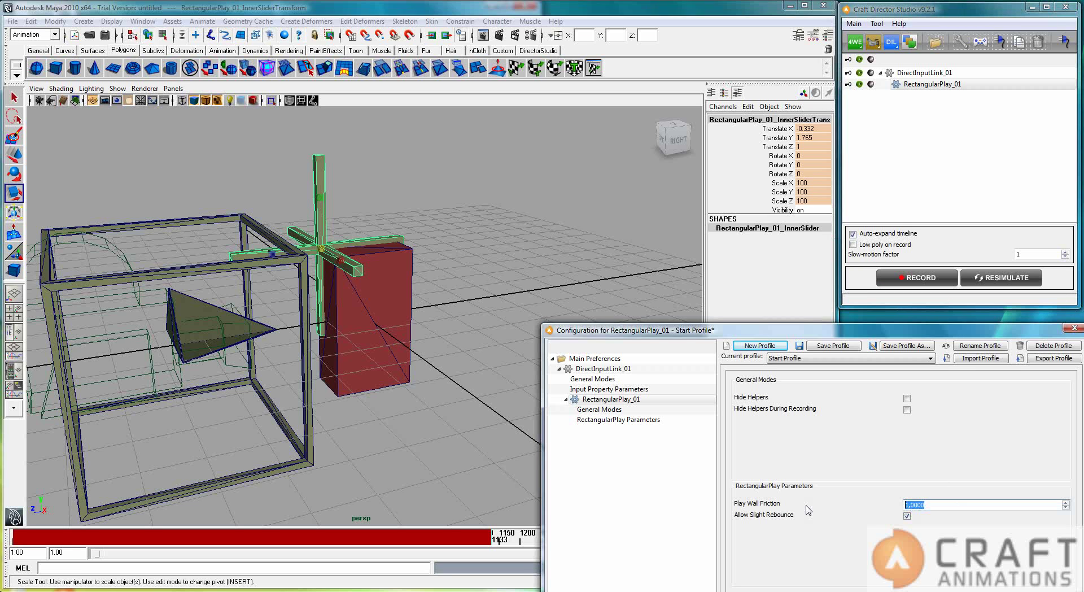
pyautogui.press('Return')
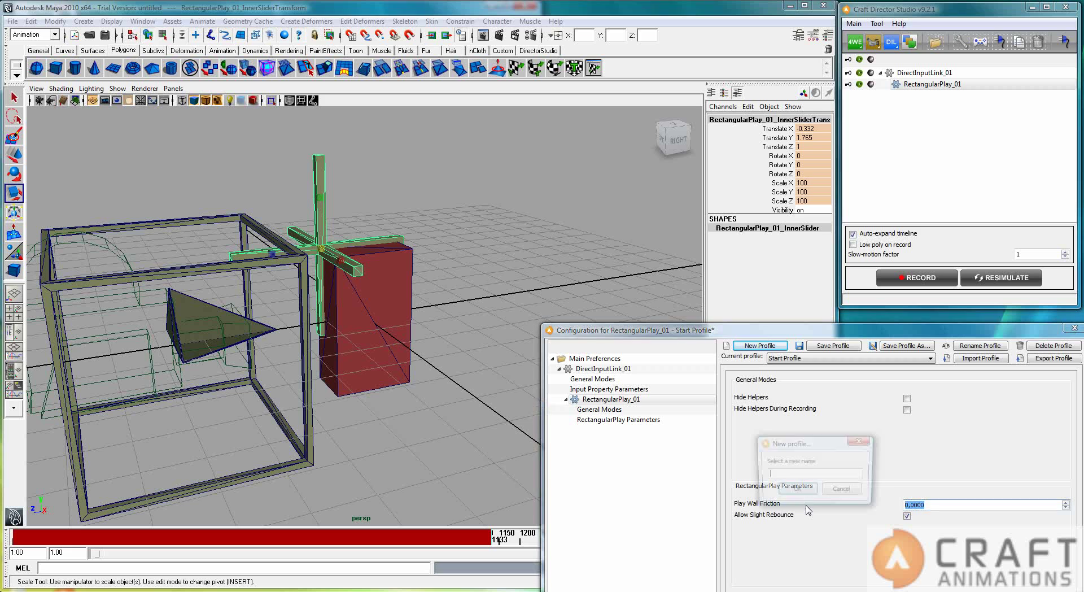
pyautogui.click(861, 440)
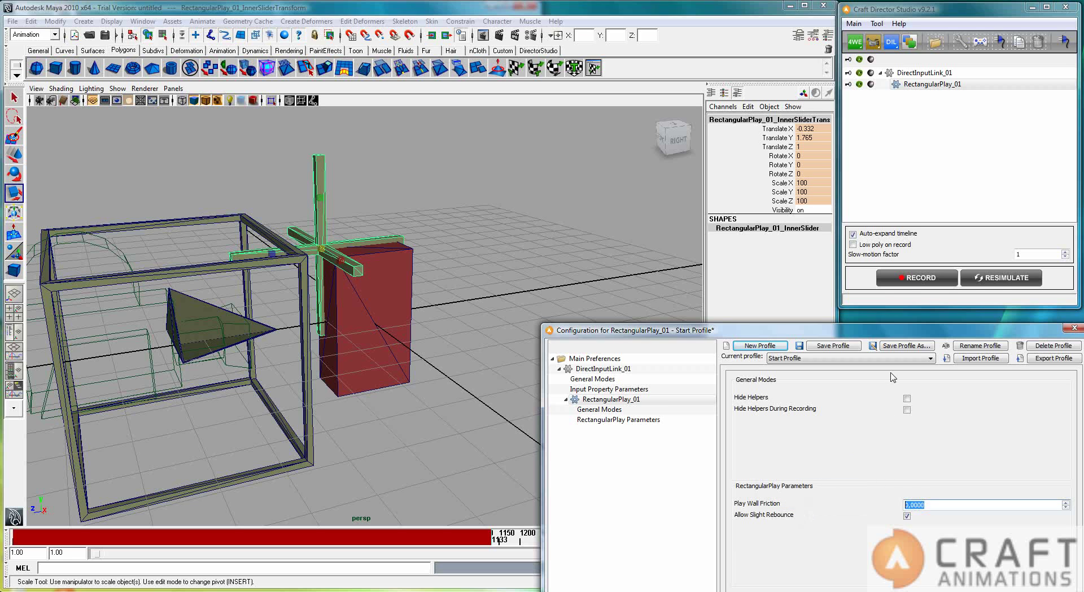
pyautogui.click(935, 278)
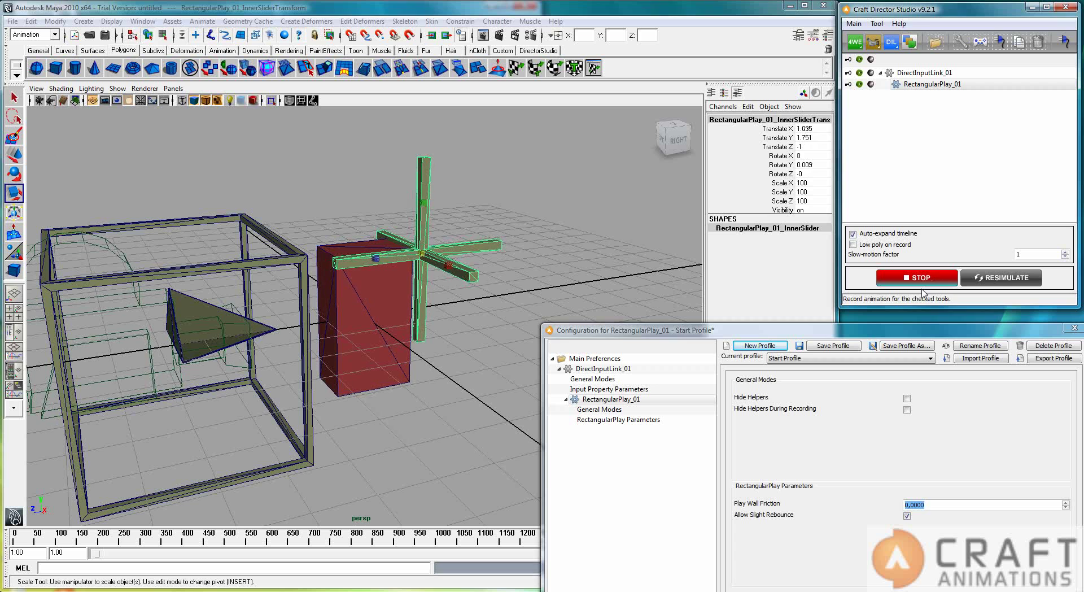
# Stop the frictionless take, set Play Wall Friction to 0.1, and record again.
pyautogui.click(917, 278)
pyautogui.click(927, 505)
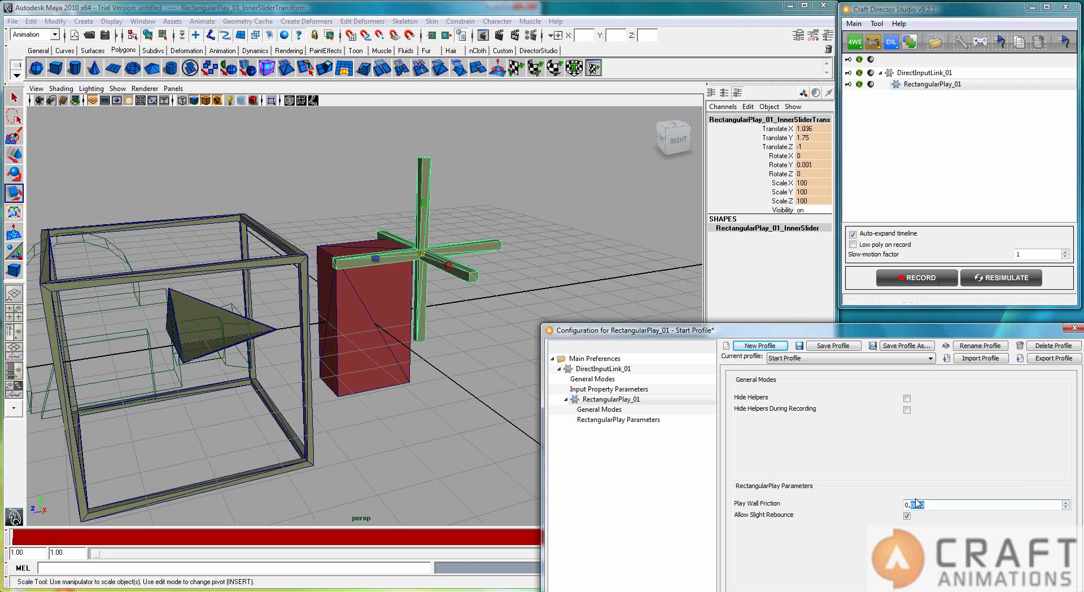
pyautogui.click(939, 277)
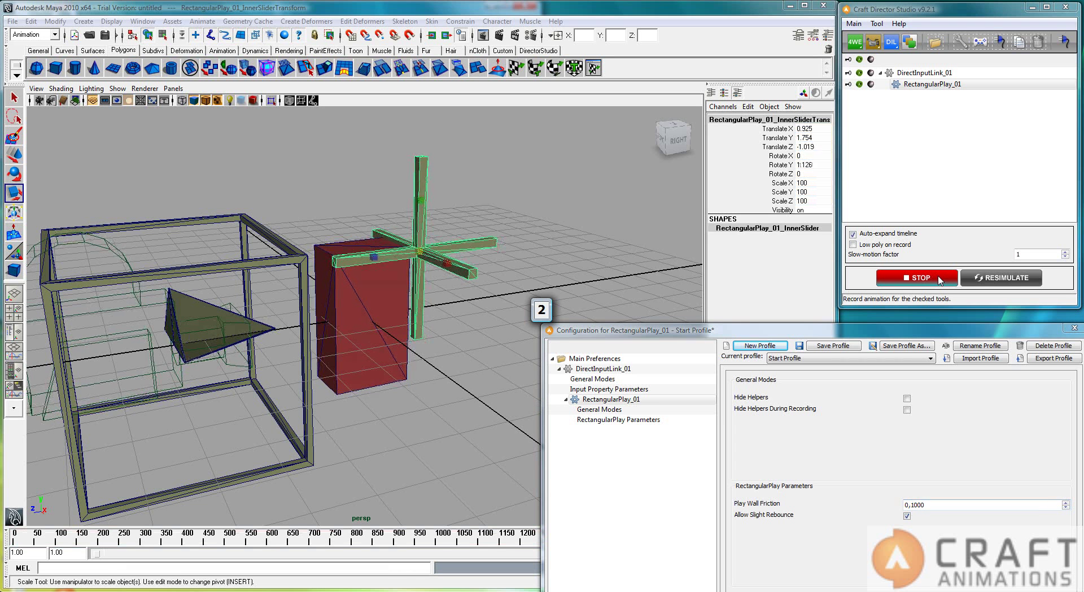